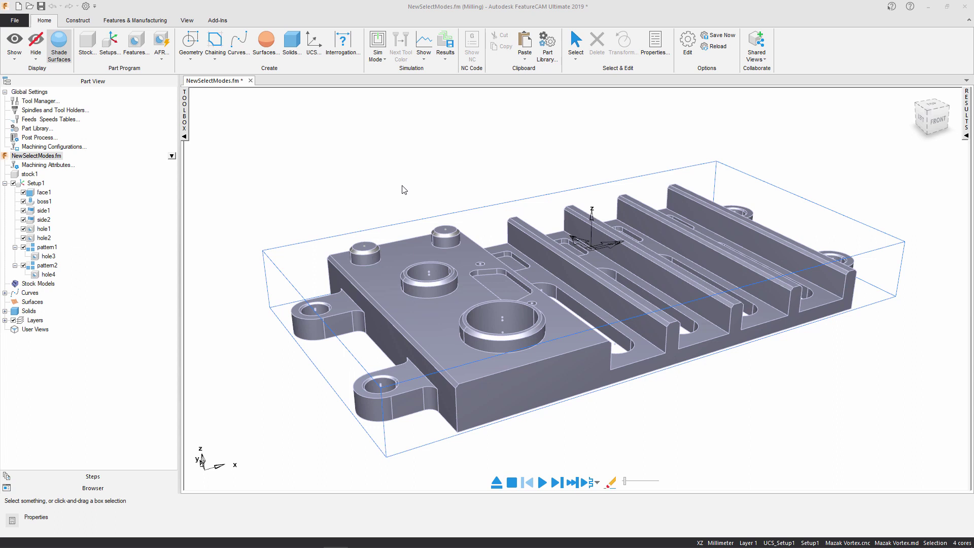
- Open the Home tab's Select dropdown to show the selection modes
{"action": "left_click", "coordinate": [581, 62]}
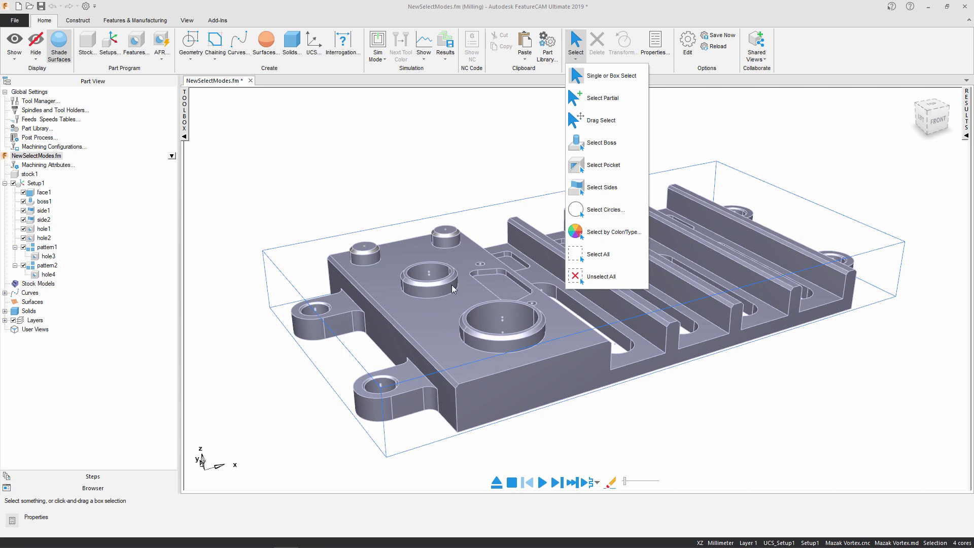
- Choose Select Boss and pick the small back boss plus the medium and large ring bosses
{"action": "left_click", "coordinate": [623, 146]}
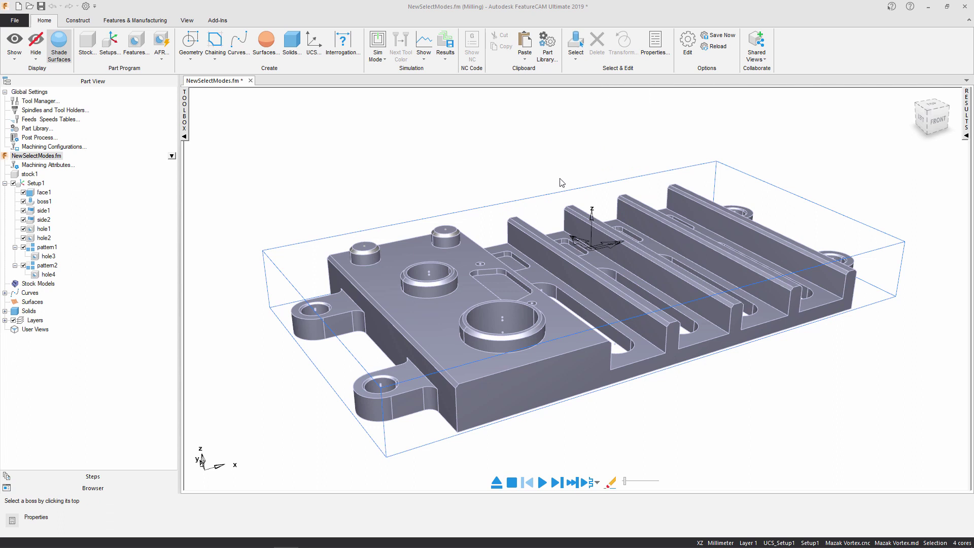
{"action": "left_click", "coordinate": [447, 241]}
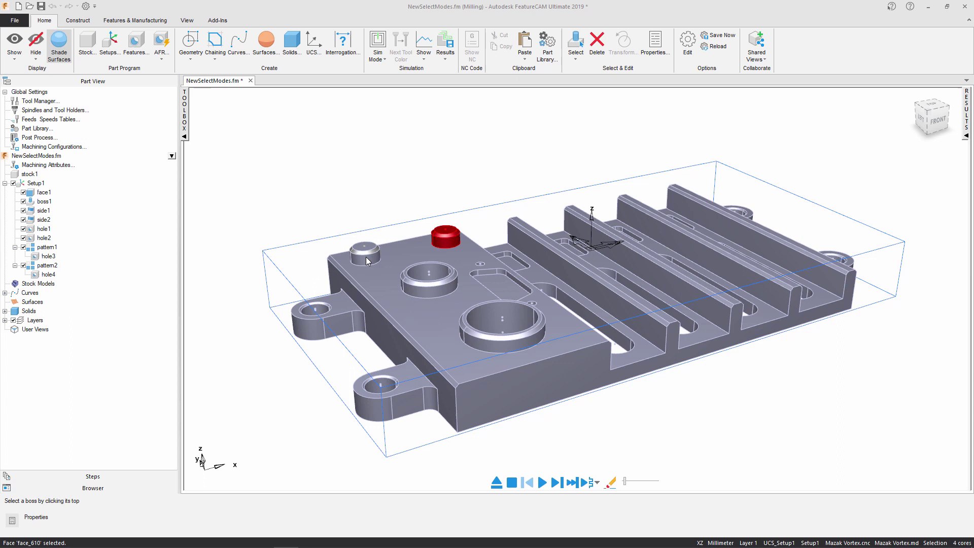
{"action": "left_click", "coordinate": [441, 290]}
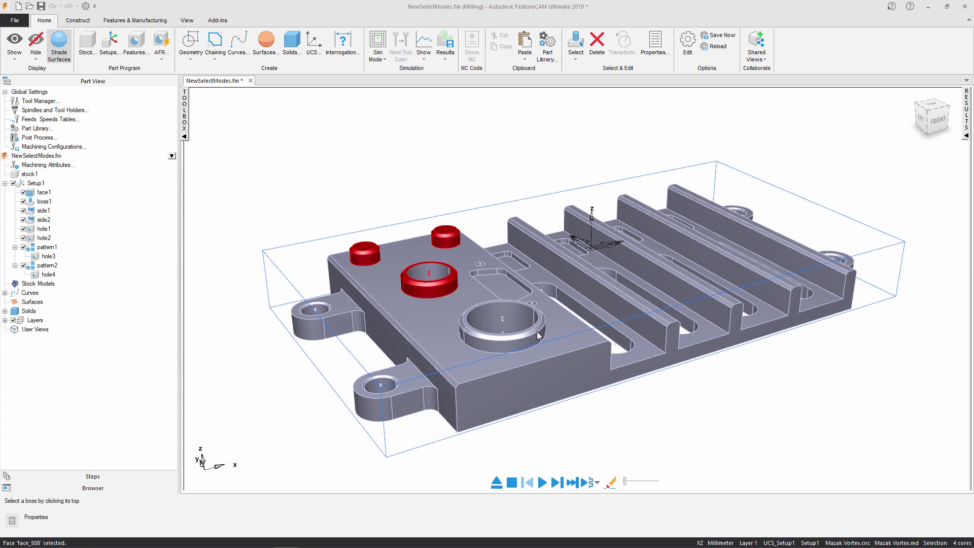
{"action": "left_click", "coordinate": [538, 331]}
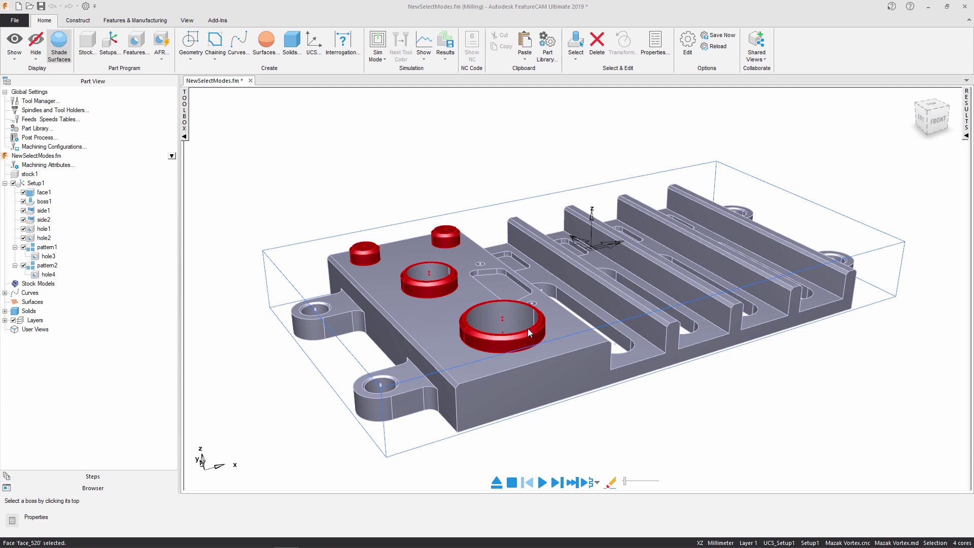
- Create boss2 from the picked bosses, measuring a 1.000 chamfer off the large ring's edge
{"action": "left_click", "coordinate": [137, 22]}
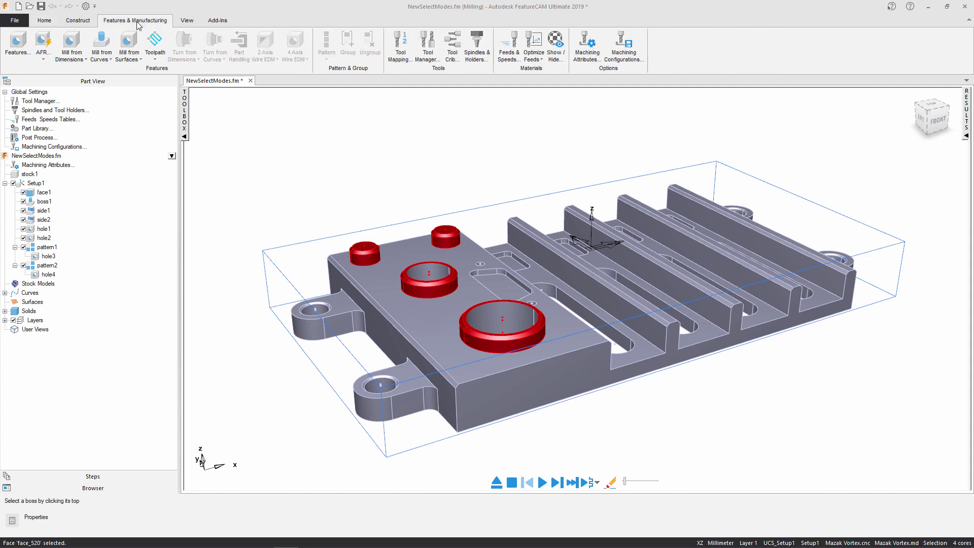
{"action": "left_click", "coordinate": [137, 59]}
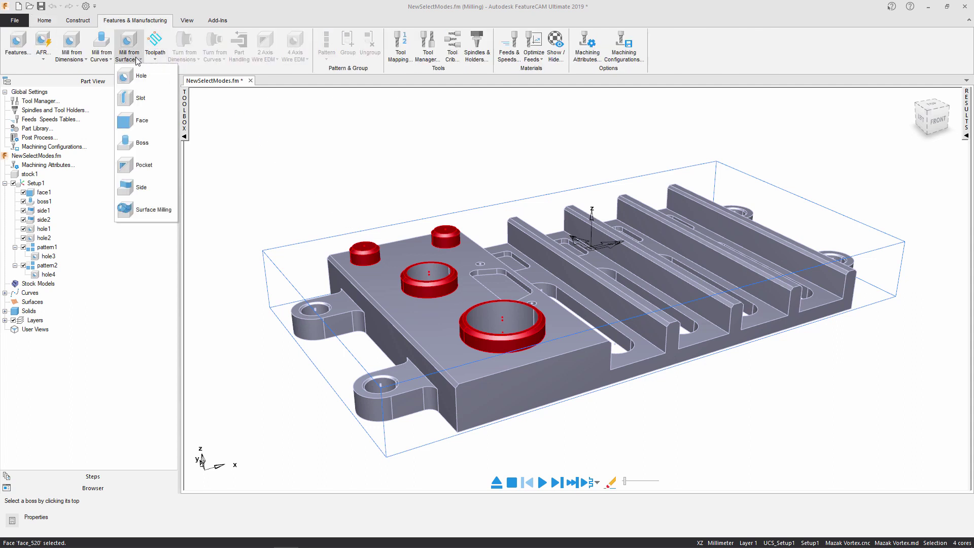
{"action": "left_click", "coordinate": [144, 144]}
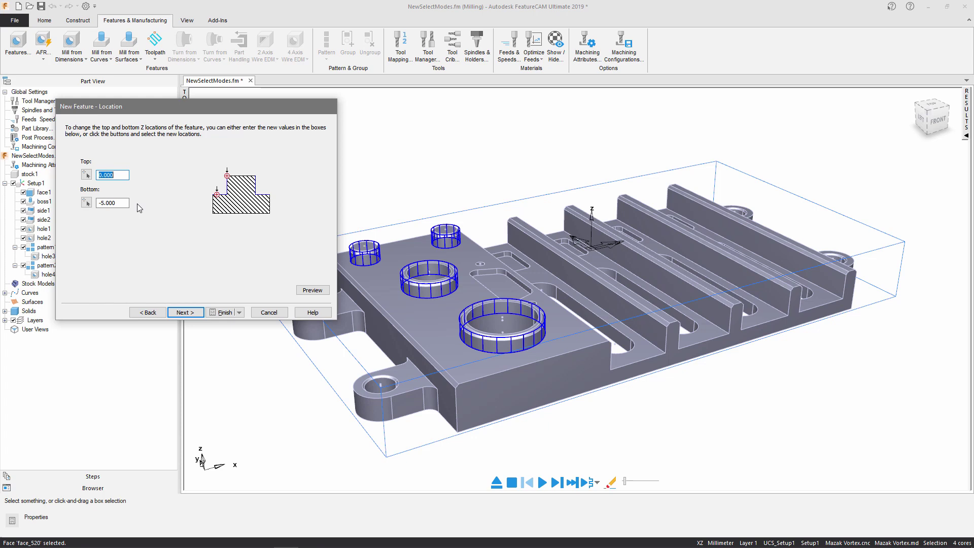
{"action": "left_click", "coordinate": [183, 313]}
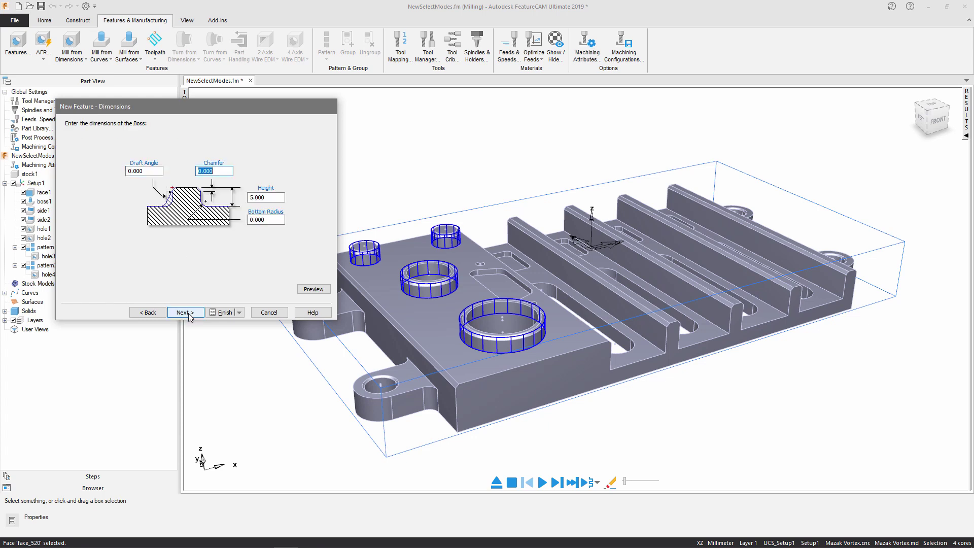
{"action": "left_click", "coordinate": [215, 163]}
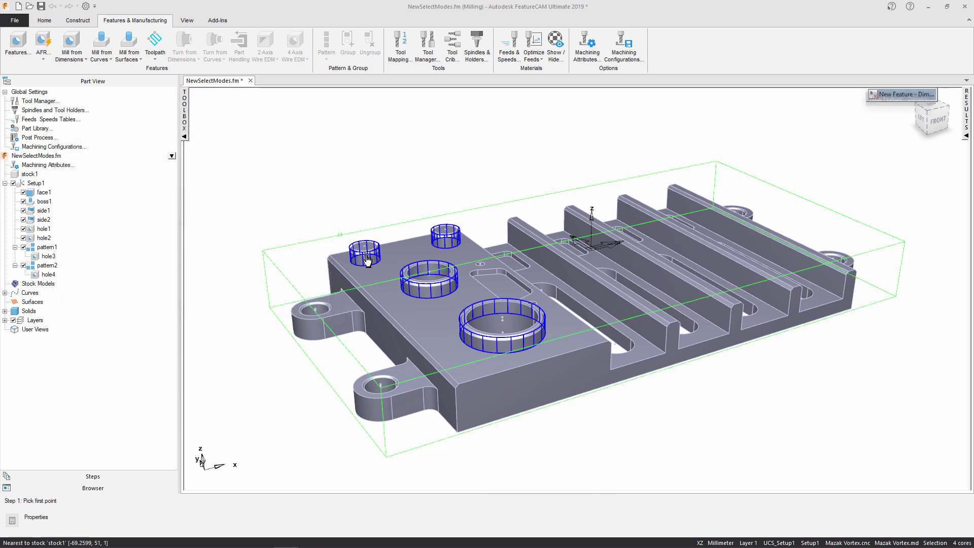
{"action": "left_click", "coordinate": [494, 339]}
{"action": "left_click", "coordinate": [496, 340]}
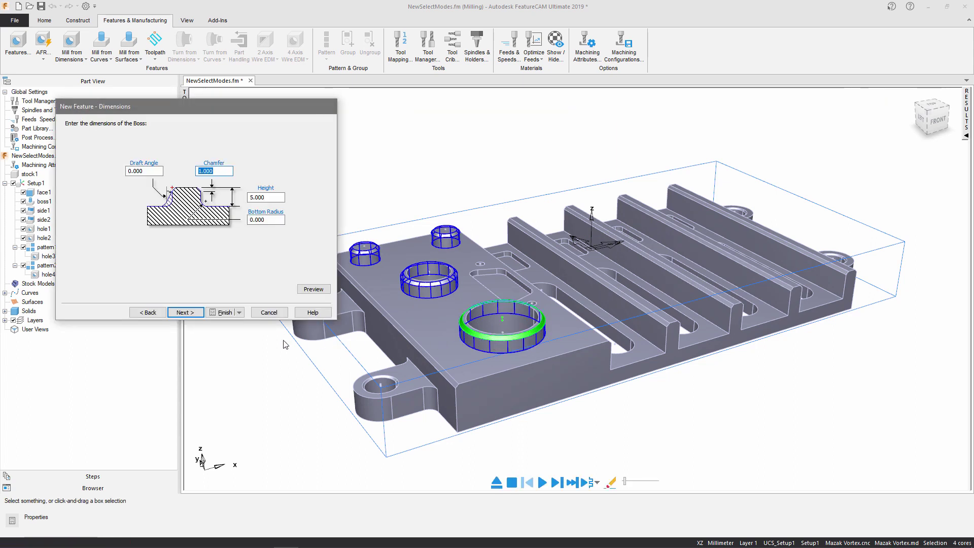
{"action": "left_click", "coordinate": [225, 313]}
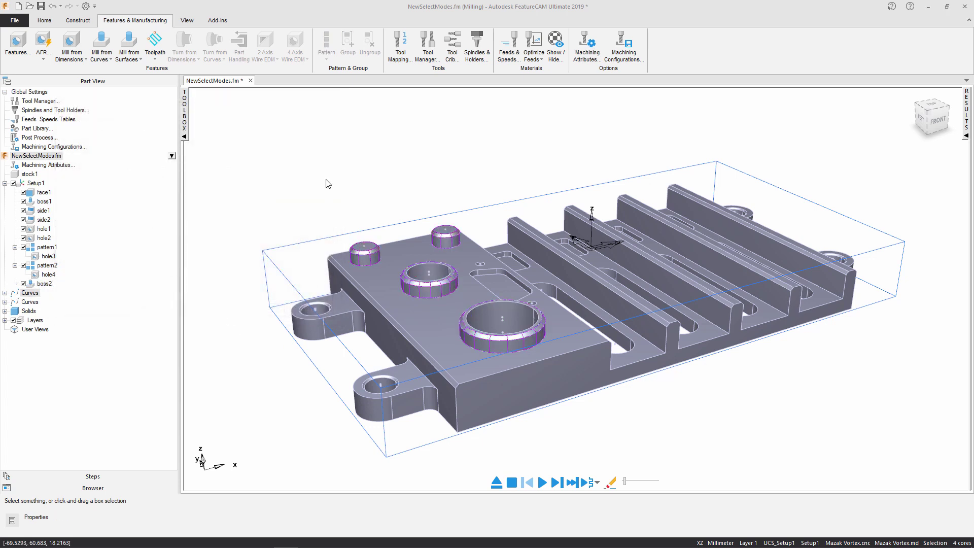
- Hide the boss2 feature outlines with Hide Selected, then deselect it
{"action": "left_click", "coordinate": [47, 284]}
{"action": "right_click", "coordinate": [49, 286]}
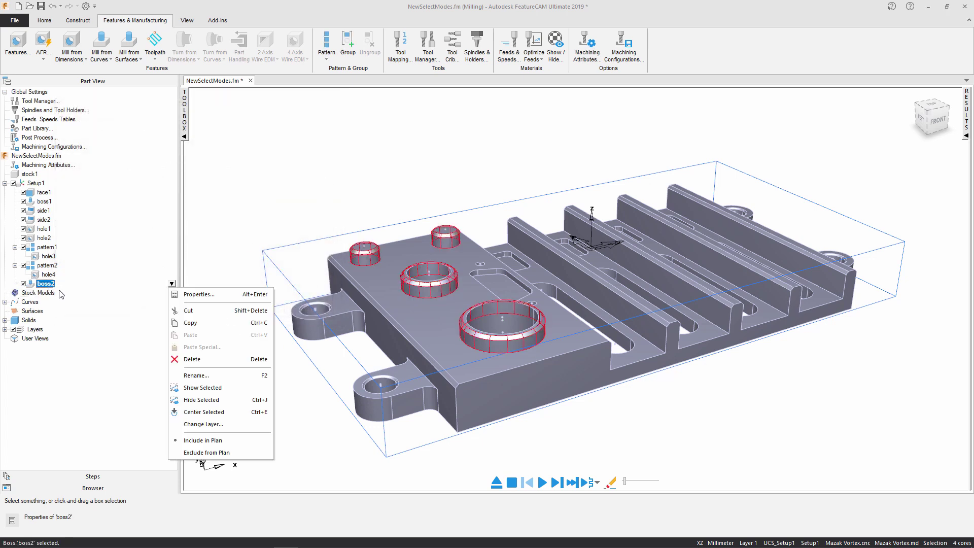
{"action": "left_click", "coordinate": [213, 401]}
{"action": "left_click", "coordinate": [308, 217]}
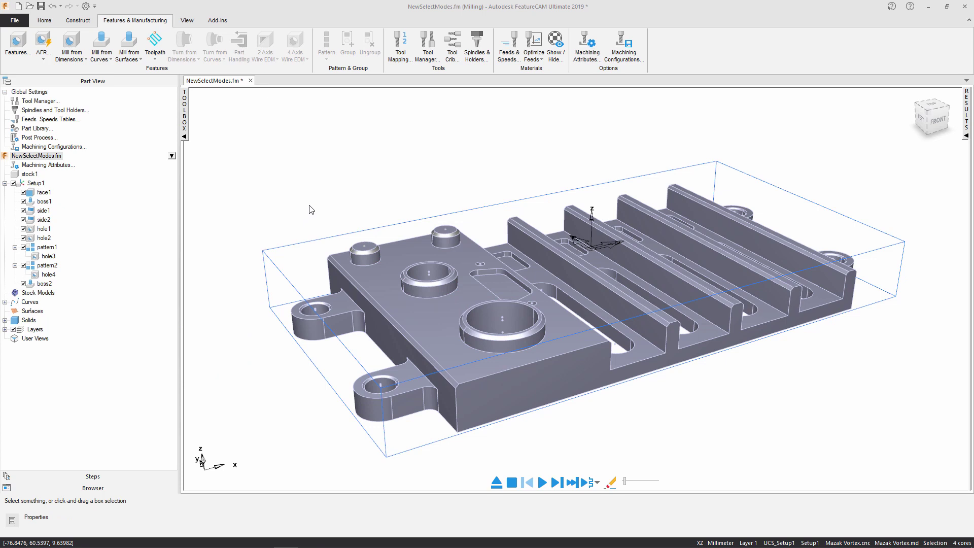
{"action": "middle_click_drag", "start_coordinate": [649, 267], "coordinate": [556, 244]}
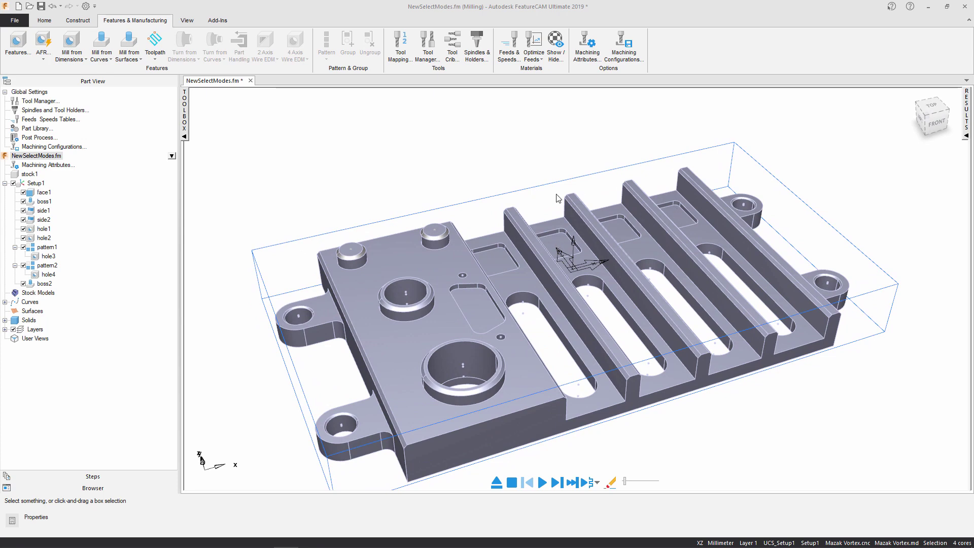
- Switch to Select Pocket mode and pick the pocket floors between the ribs
{"action": "left_click", "coordinate": [44, 21]}
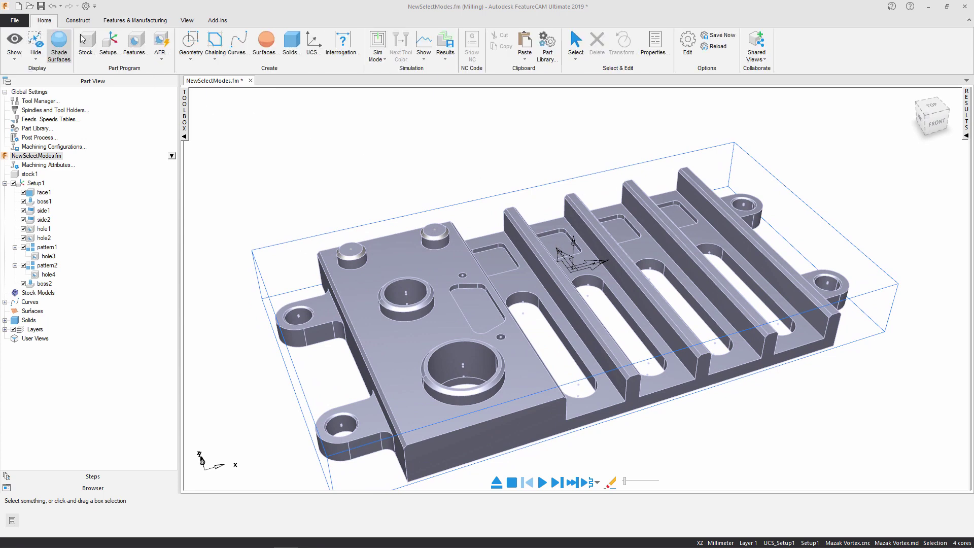
{"action": "left_click", "coordinate": [578, 59]}
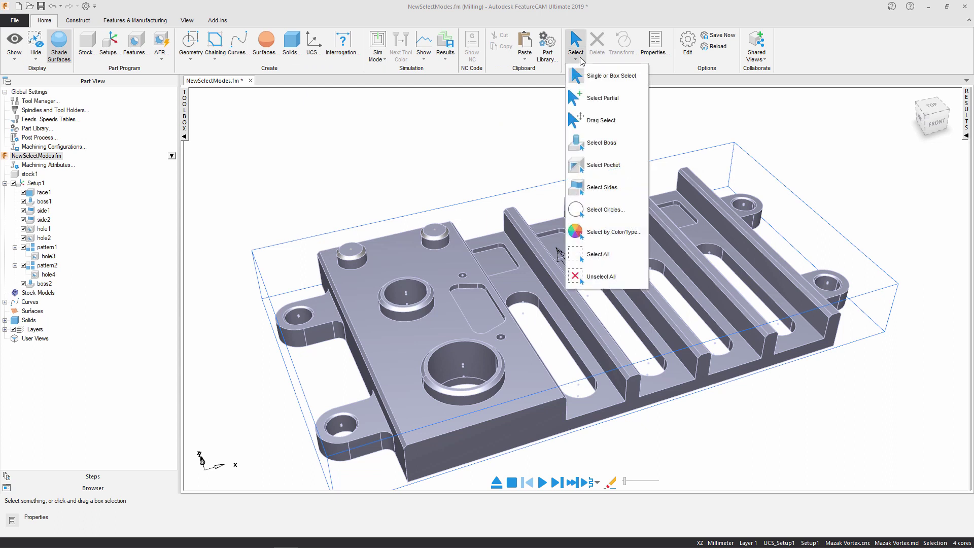
{"action": "left_click", "coordinate": [634, 168]}
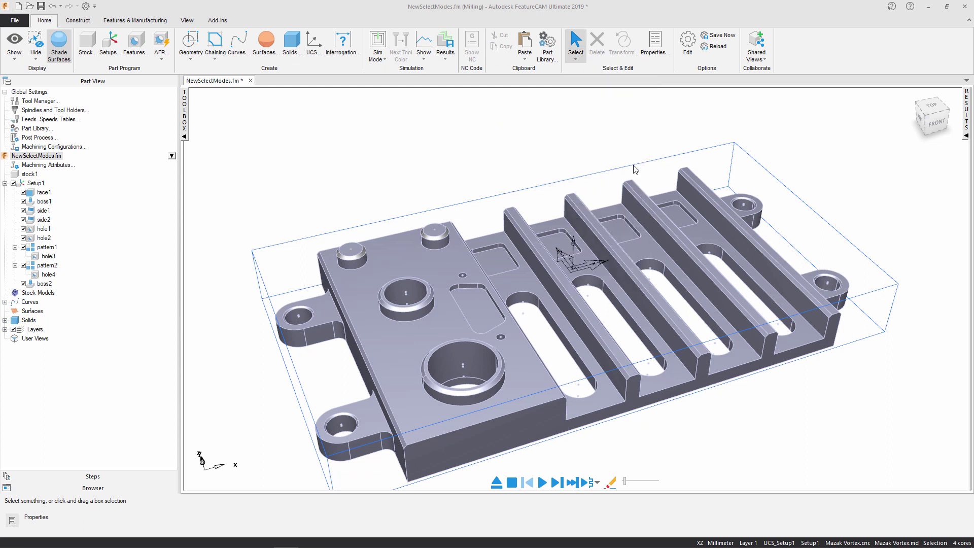
{"action": "left_click", "coordinate": [511, 259]}
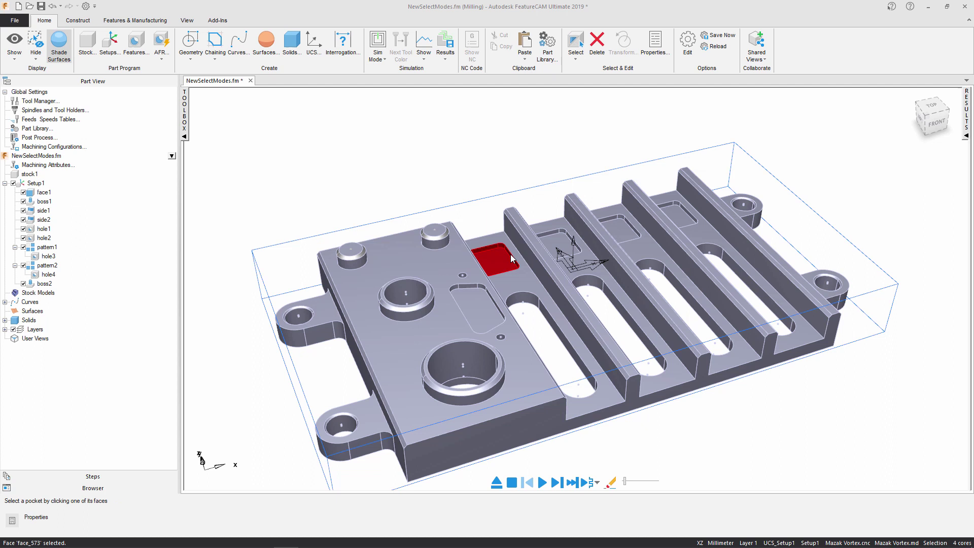
{"action": "left_click", "coordinate": [574, 237]}
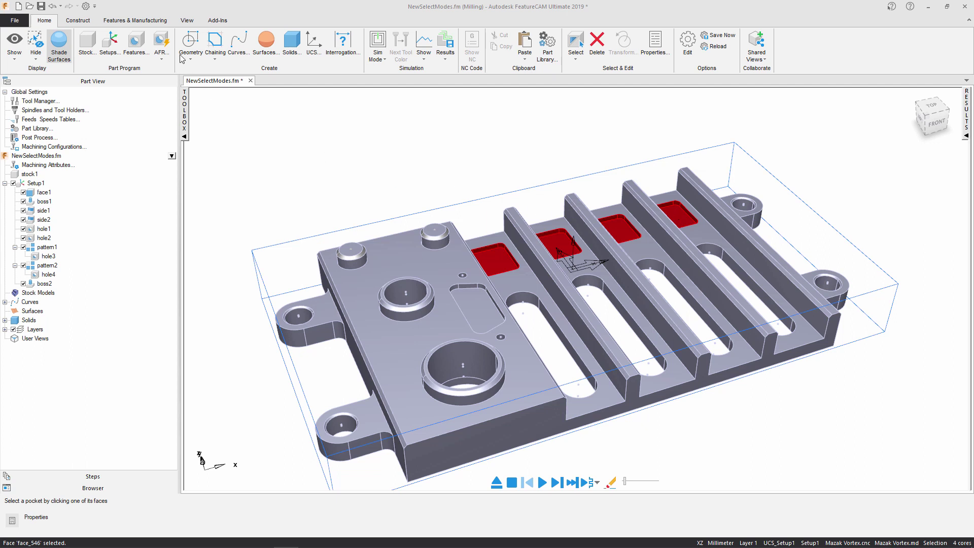
{"action": "left_click", "coordinate": [136, 22]}
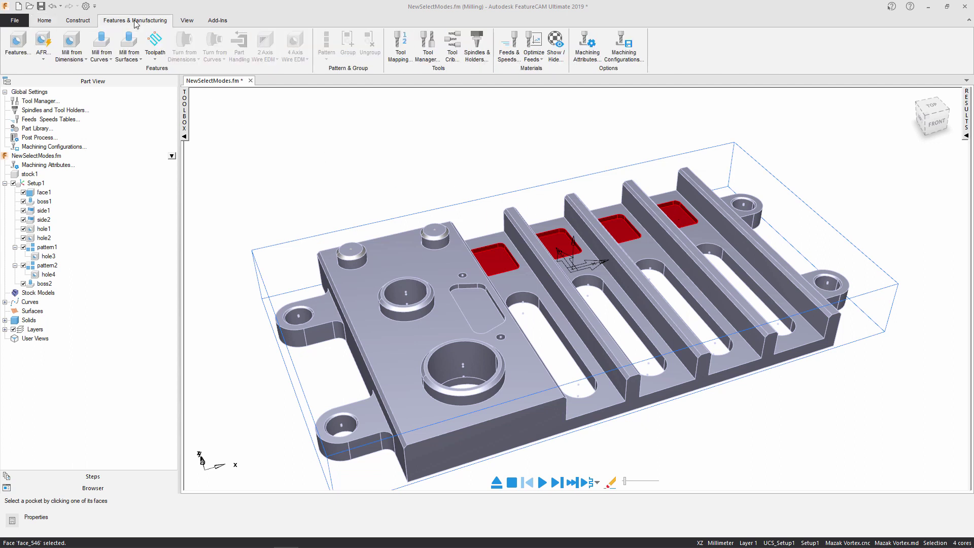
- Create pocket1, a 2.000-deep pocket feature from the four selected rib pockets
{"action": "left_click", "coordinate": [137, 59]}
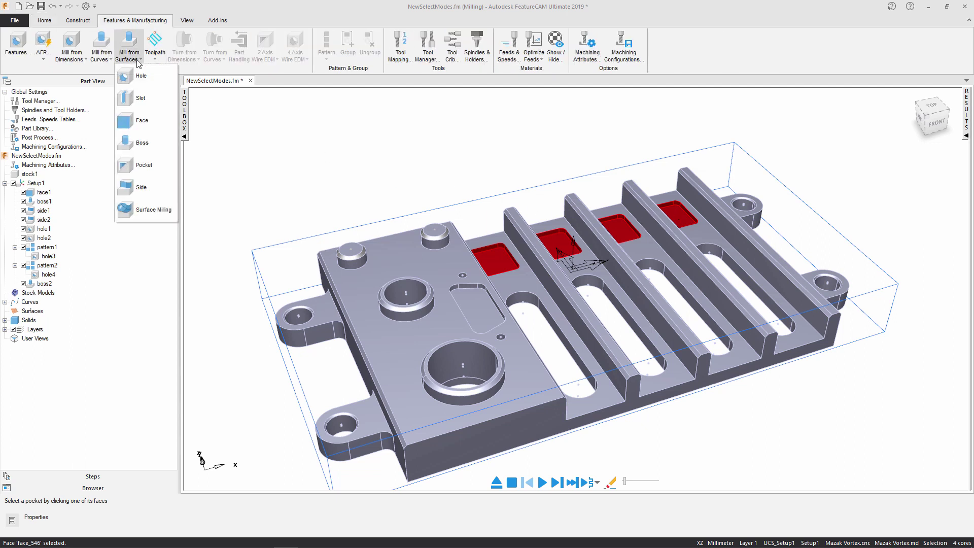
{"action": "left_click", "coordinate": [143, 168]}
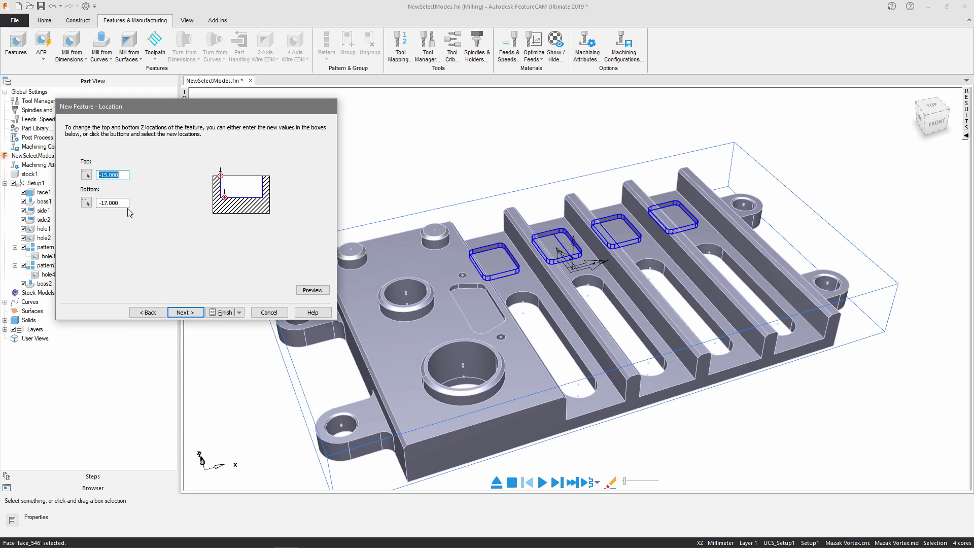
{"action": "left_click", "coordinate": [184, 313]}
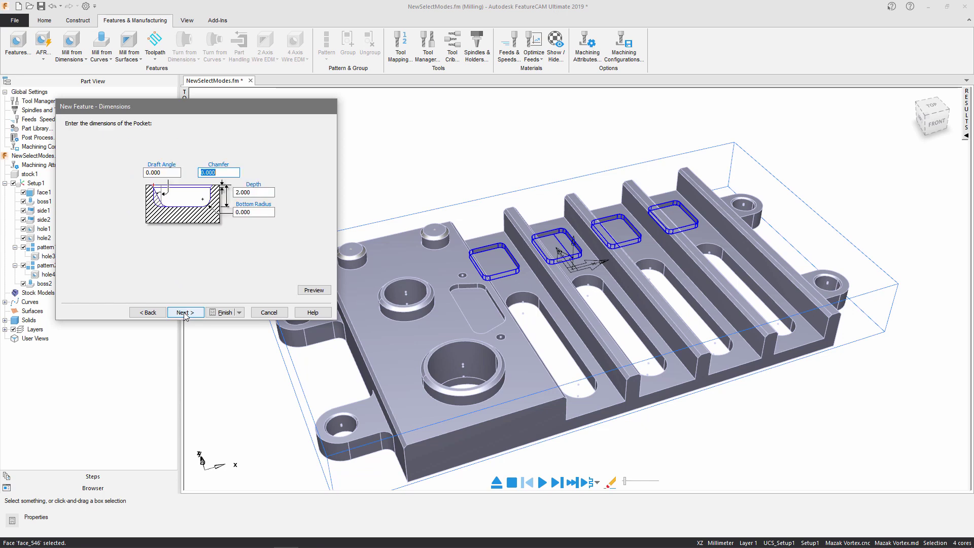
{"action": "left_click", "coordinate": [224, 313]}
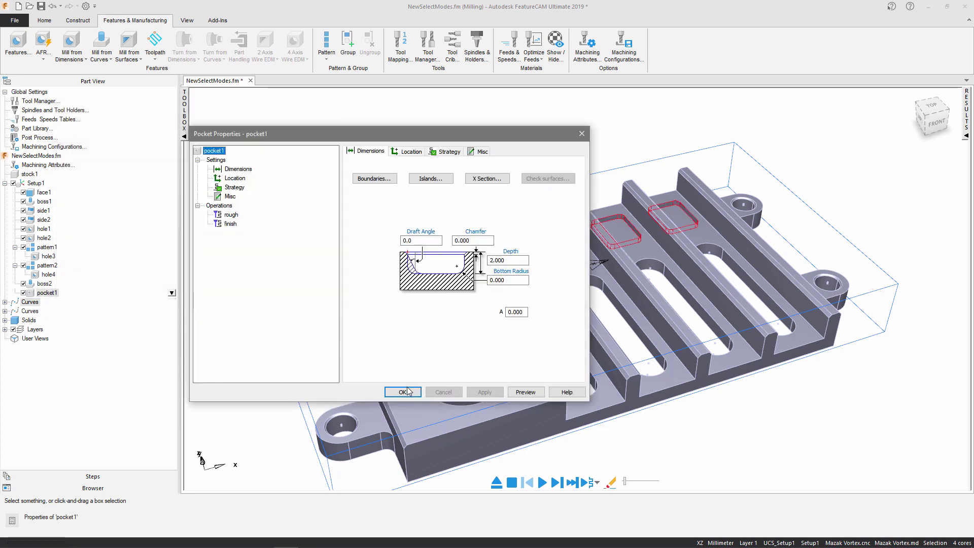
{"action": "left_click", "coordinate": [407, 391]}
- Hide the pocket1 feature outlines on the plate
{"action": "left_click", "coordinate": [415, 161]}
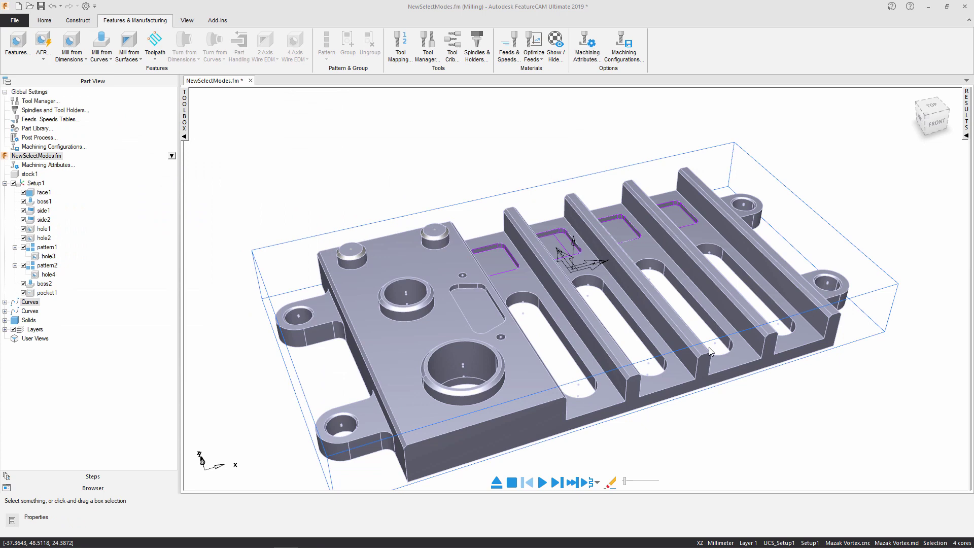
{"action": "middle_click_drag", "start_coordinate": [708, 347], "coordinate": [753, 324]}
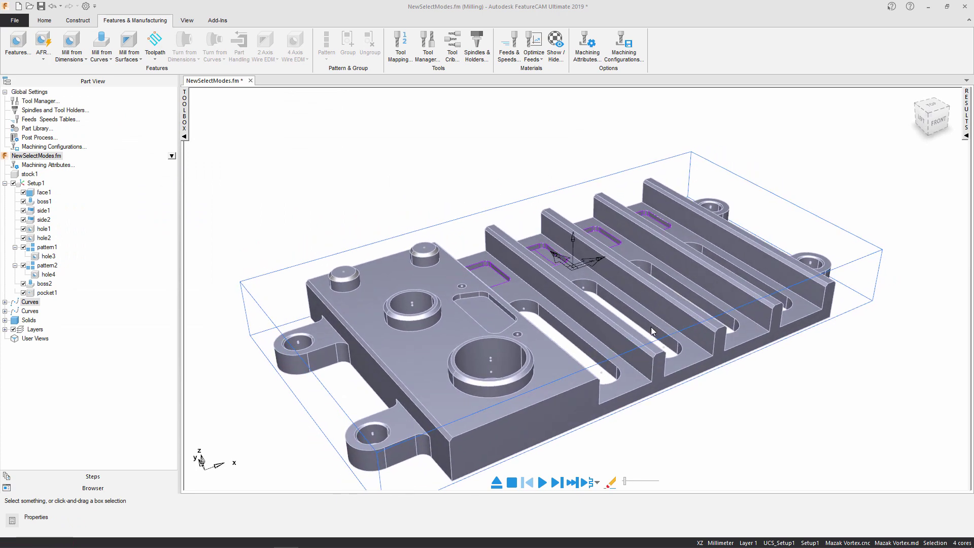
{"action": "right_click", "coordinate": [53, 293]}
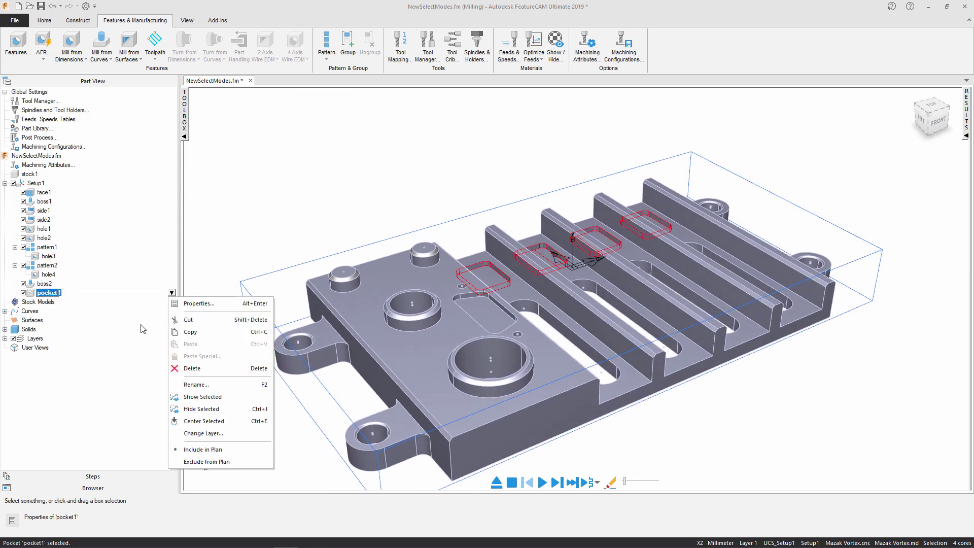
{"action": "left_click", "coordinate": [202, 409]}
{"action": "left_click", "coordinate": [276, 231]}
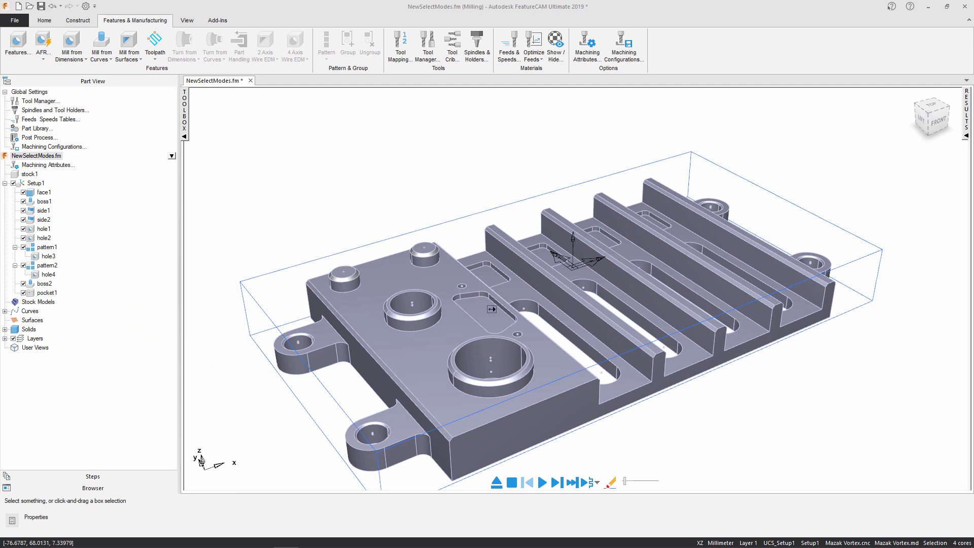
- Pick the rectangular pocket's floor face and extend it to the whole pocket with Select Pocket
{"action": "scroll", "coordinate": [558, 353], "scroll_direction": "up", "scroll_amount": 5}
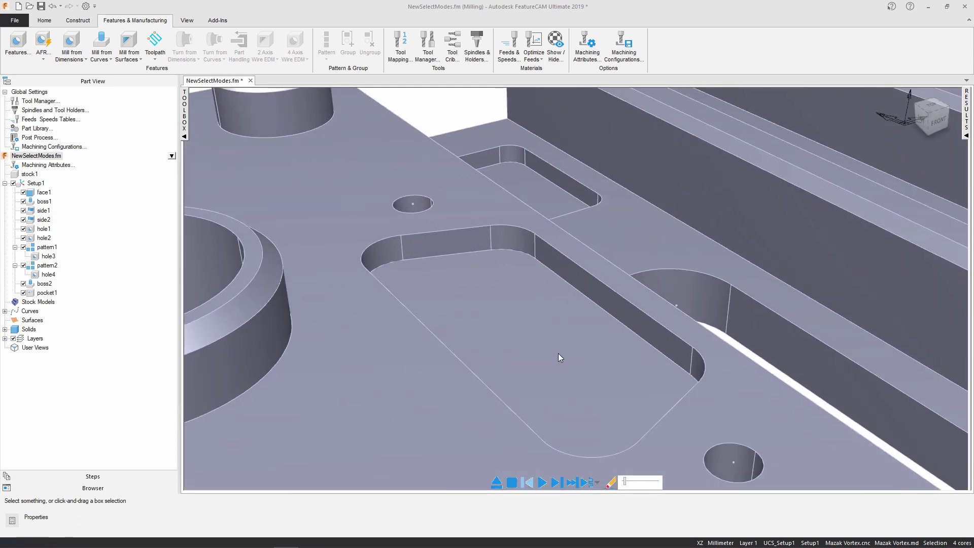
{"action": "left_click", "coordinate": [510, 316]}
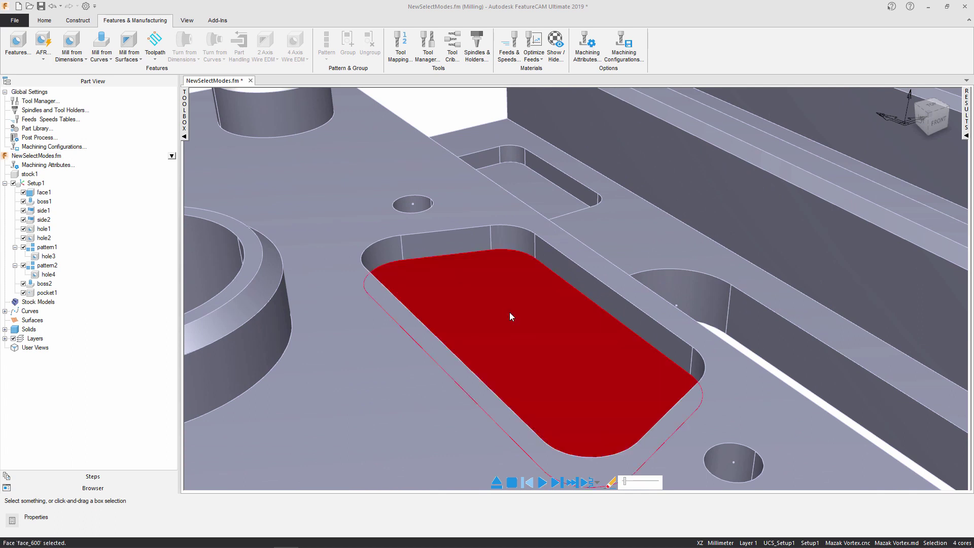
{"action": "right_click", "coordinate": [511, 316]}
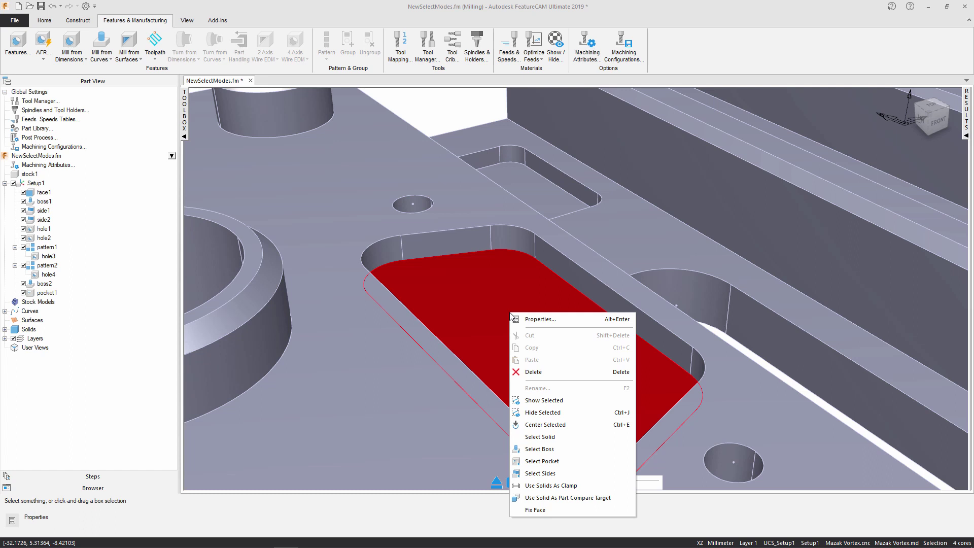
{"action": "left_click", "coordinate": [561, 462]}
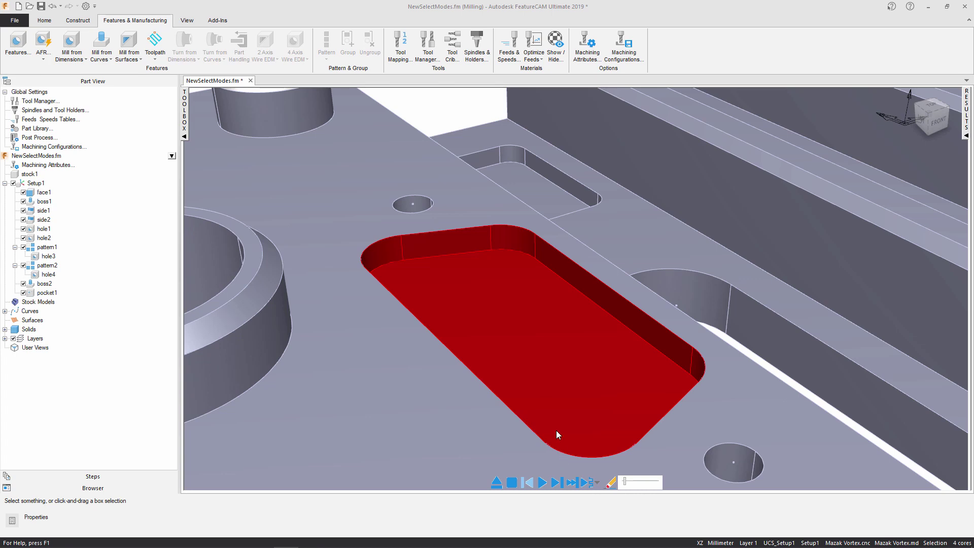
- Create pocket2 from the selected slot pocket surfaces with the default 2.000 depth
{"action": "left_click", "coordinate": [131, 57]}
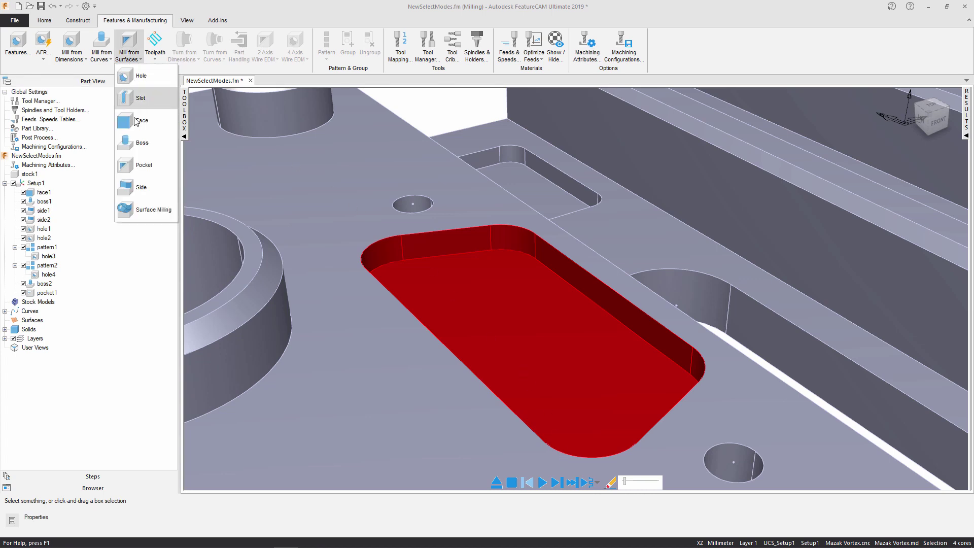
{"action": "left_click", "coordinate": [143, 166]}
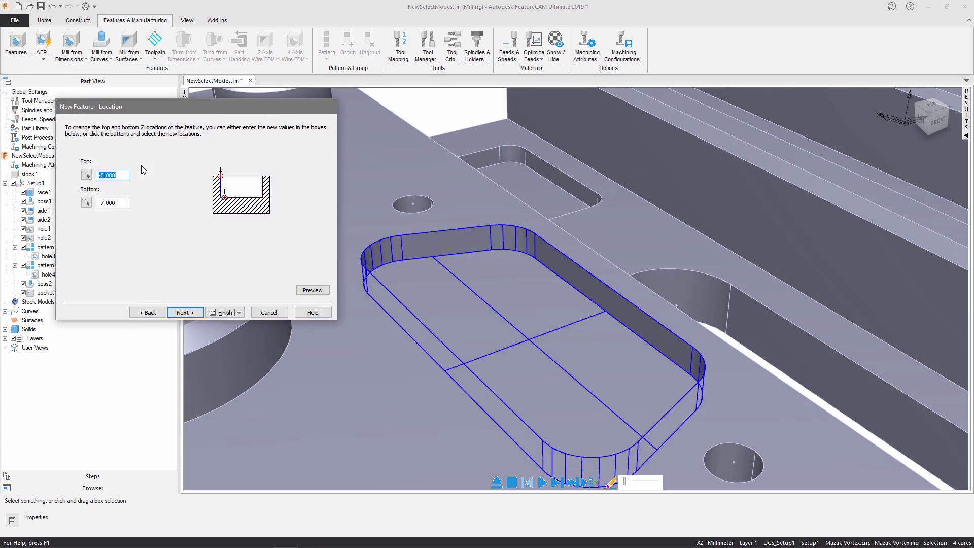
{"action": "left_click", "coordinate": [225, 312]}
{"action": "left_click", "coordinate": [400, 390]}
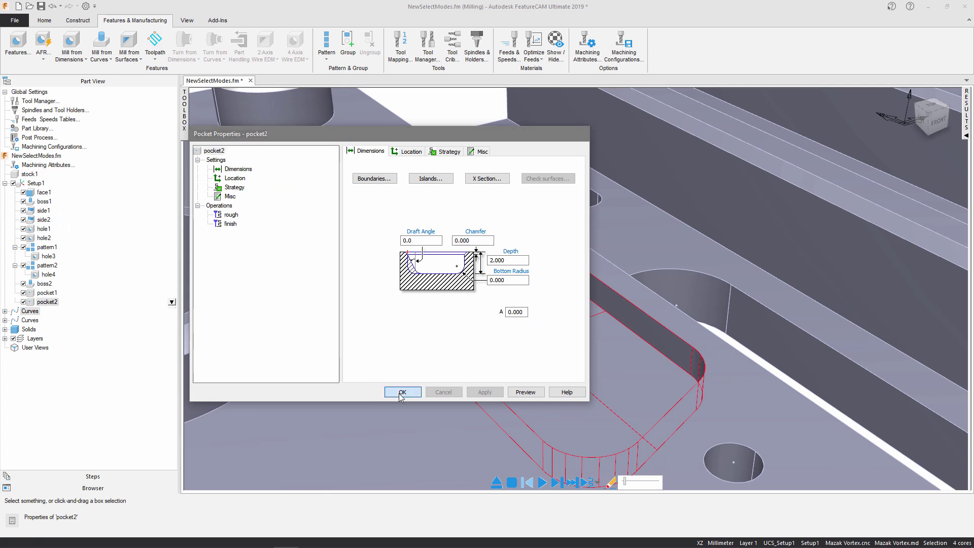
{"action": "scroll", "coordinate": [467, 231], "scroll_direction": "down", "scroll_amount": 5}
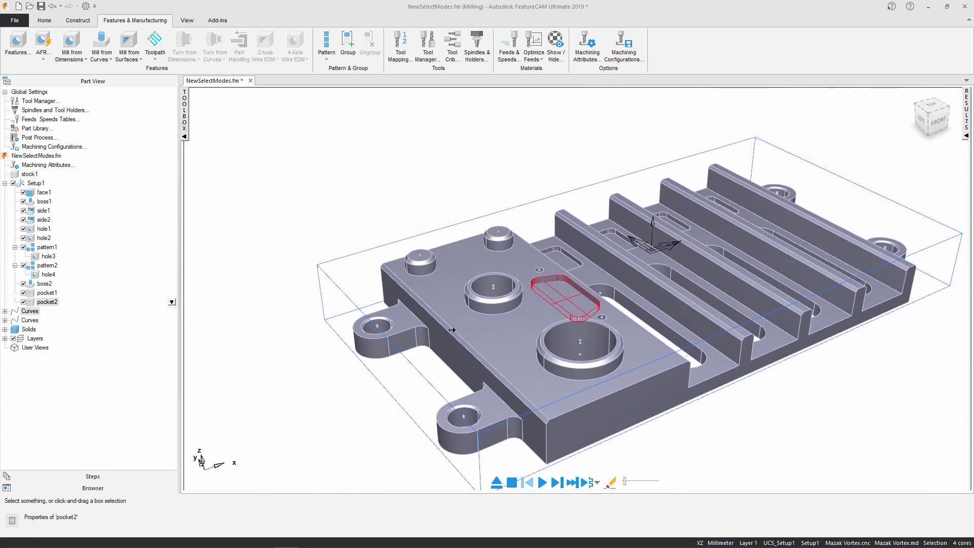
- Switch to Select Sides mode and pick one wall of each long slot between the ribs
{"action": "left_click", "coordinate": [414, 205]}
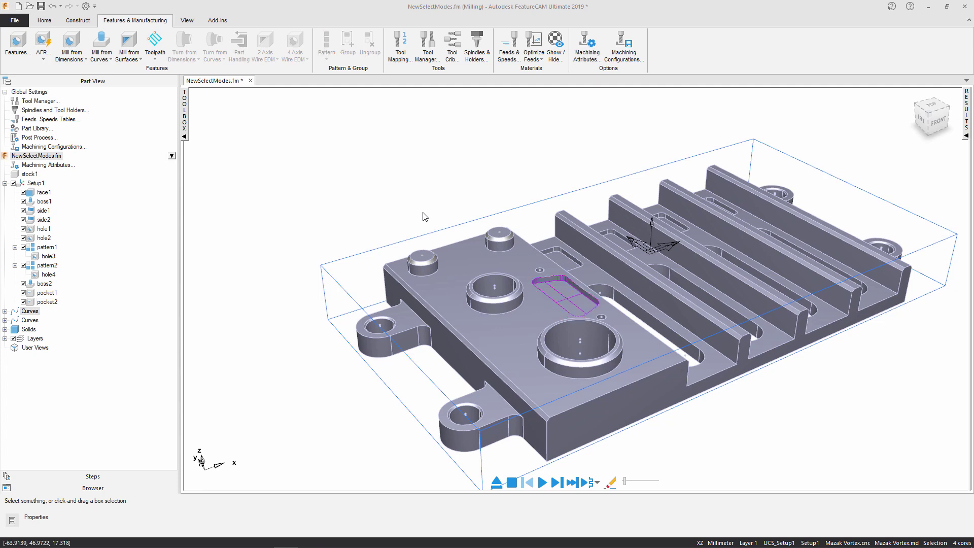
{"action": "middle_click_drag", "start_coordinate": [661, 310], "coordinate": [606, 335]}
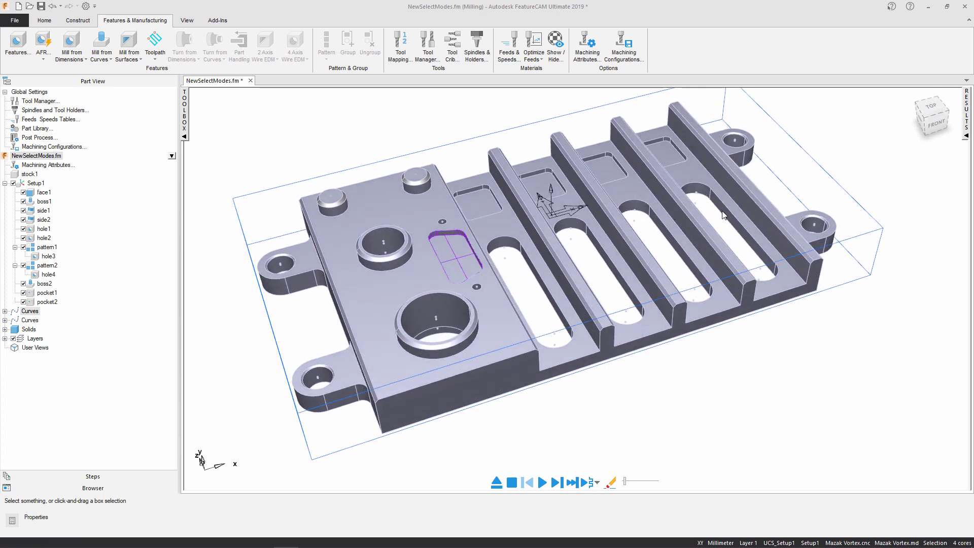
{"action": "left_click", "coordinate": [45, 23]}
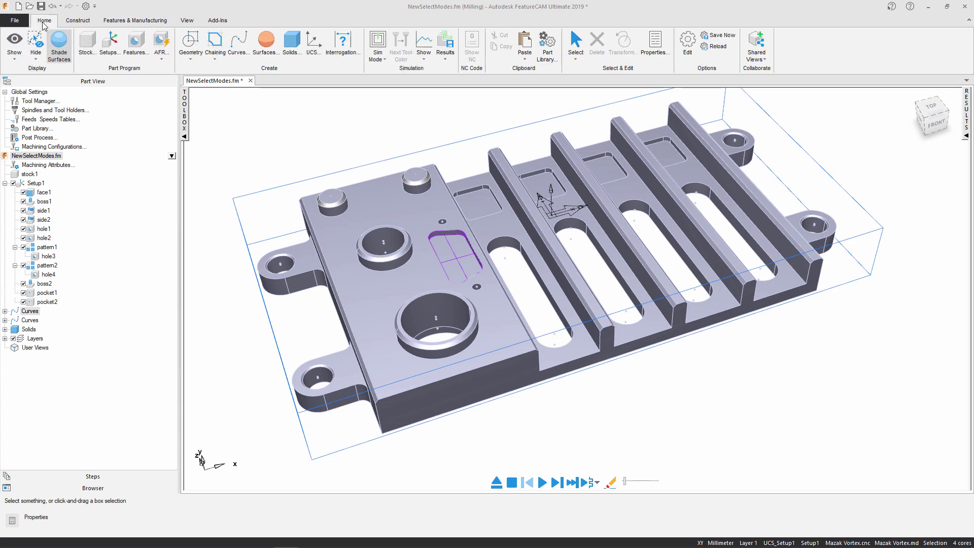
{"action": "left_click", "coordinate": [579, 60]}
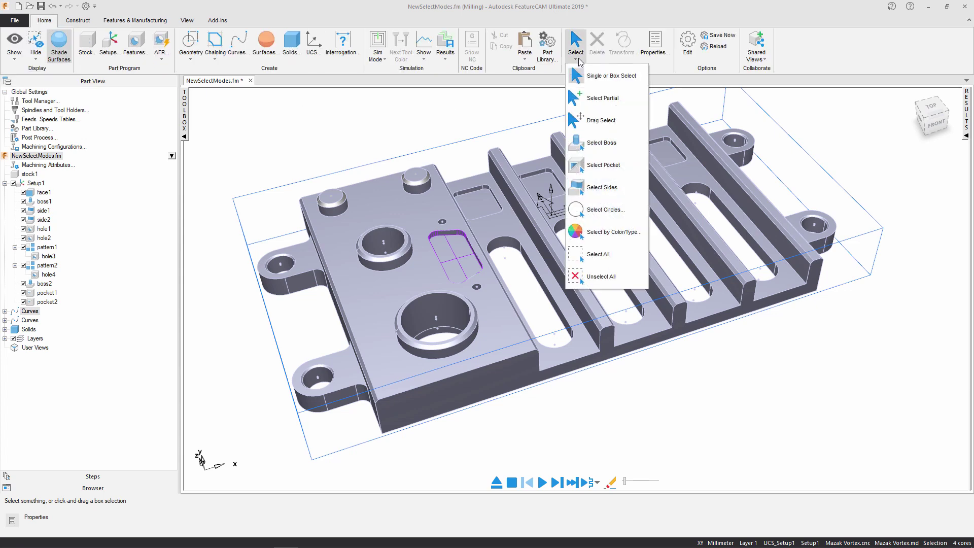
{"action": "left_click", "coordinate": [619, 189]}
{"action": "left_click", "coordinate": [517, 248]}
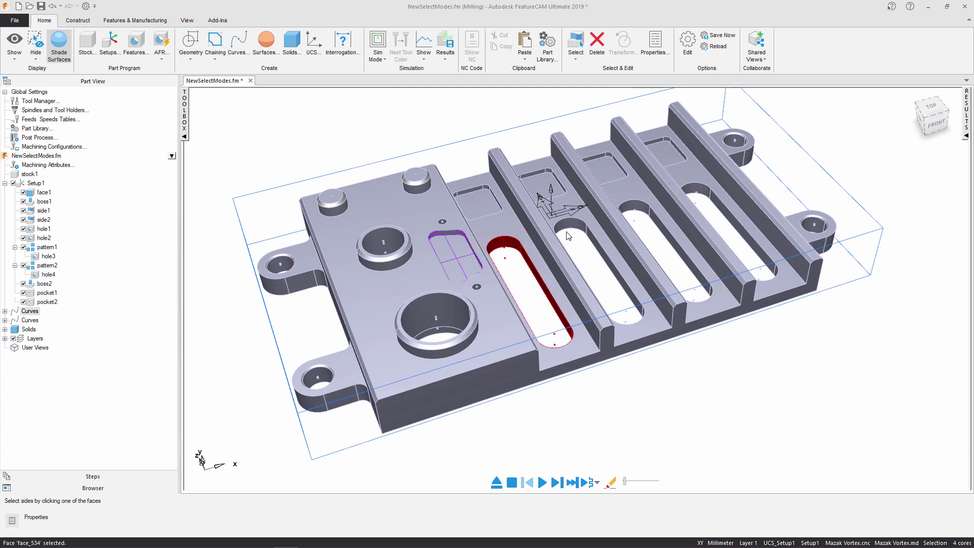
{"action": "left_click", "coordinate": [645, 210]}
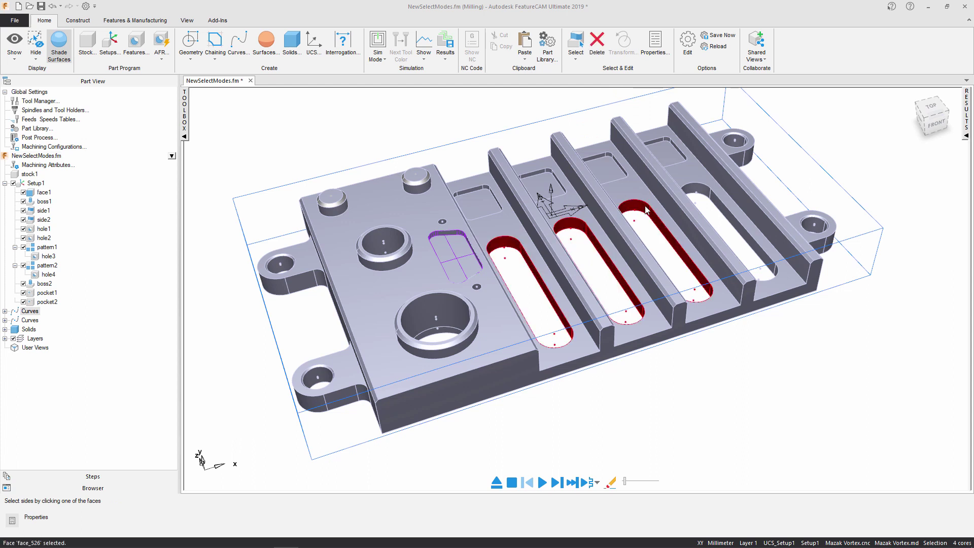
{"action": "left_click", "coordinate": [706, 189]}
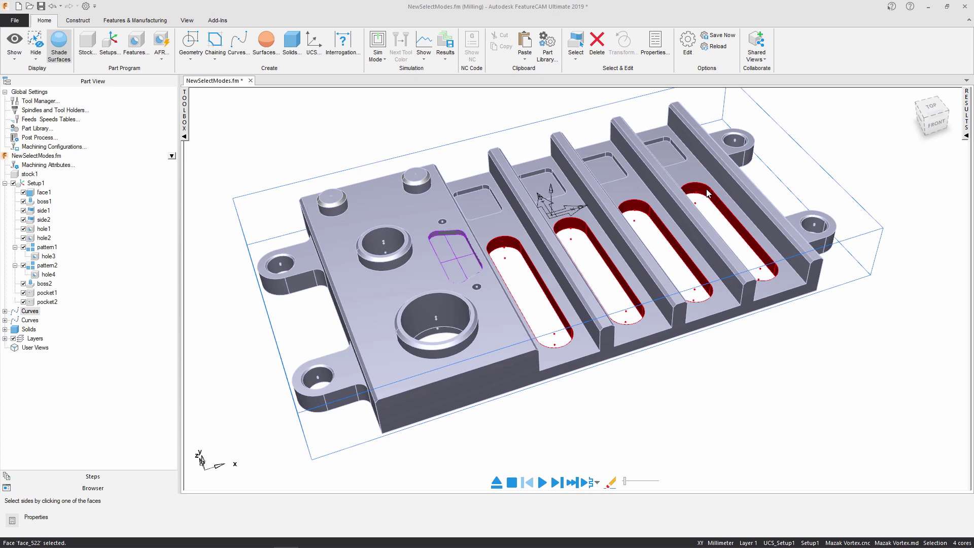
- Create side3, a 5.000-deep side feature from the slot walls, checking curve11–curve13 machining sides
{"action": "left_click", "coordinate": [138, 47]}
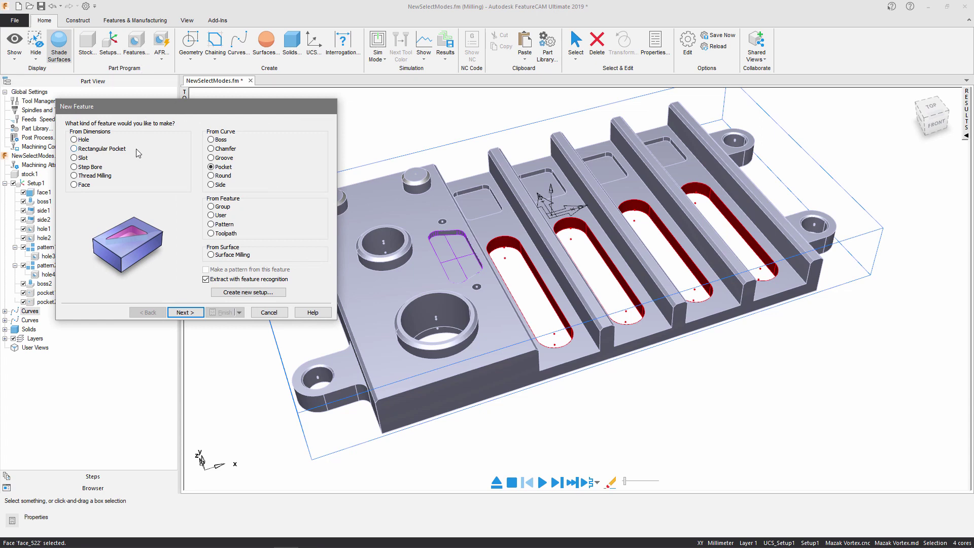
{"action": "left_click", "coordinate": [217, 185]}
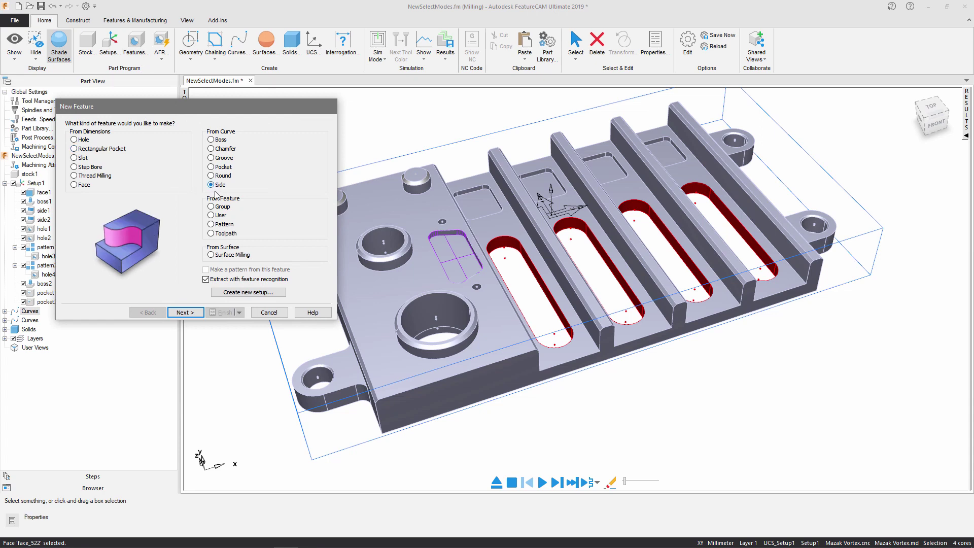
{"action": "left_click", "coordinate": [198, 313]}
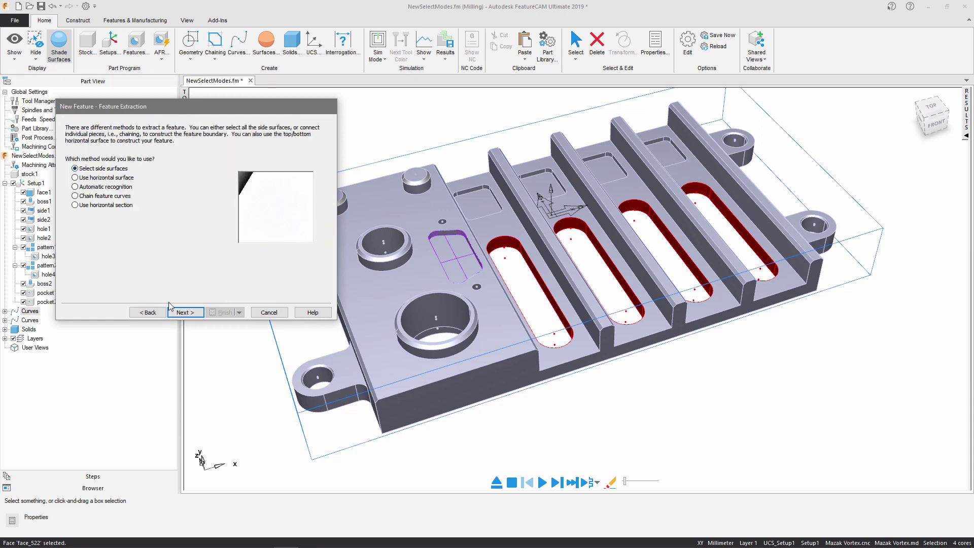
{"action": "left_click", "coordinate": [188, 312]}
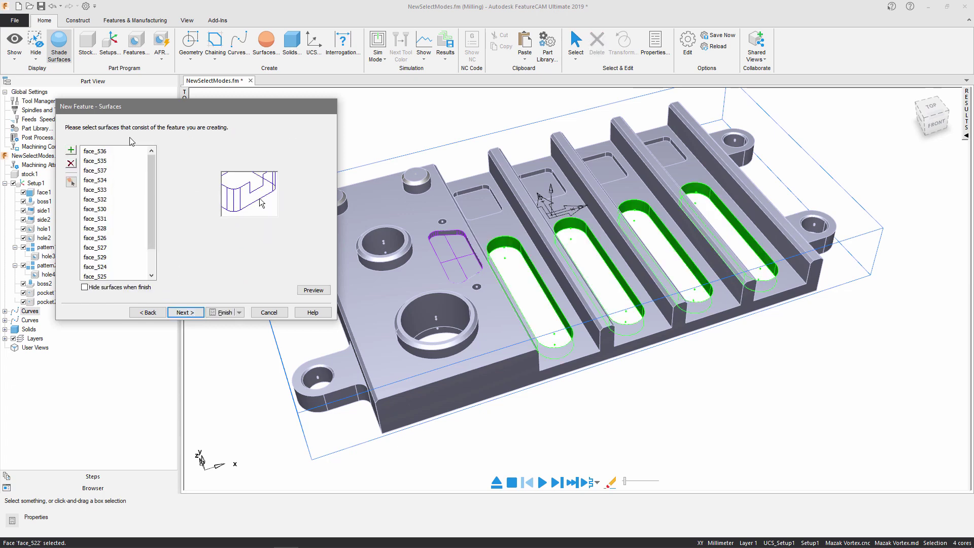
{"action": "left_click", "coordinate": [193, 312]}
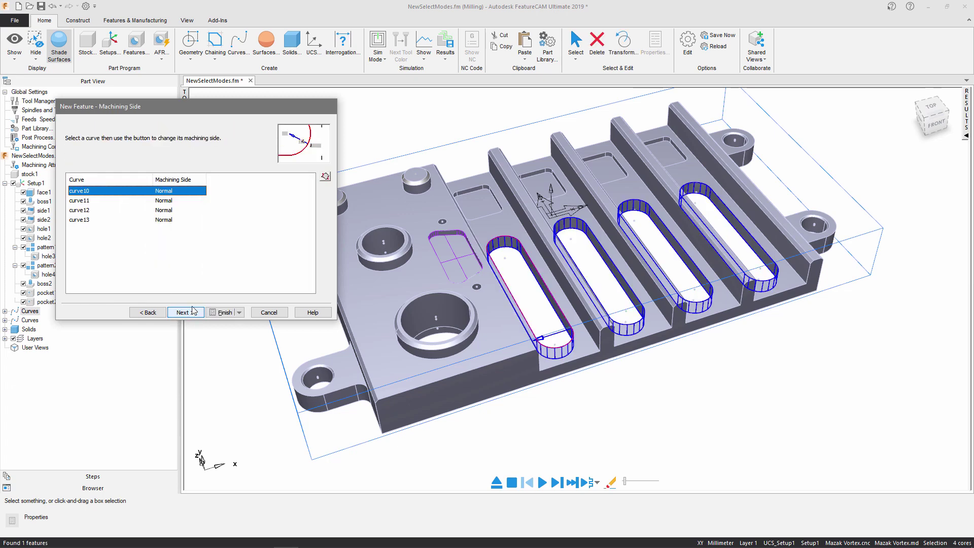
{"action": "left_click", "coordinate": [173, 202]}
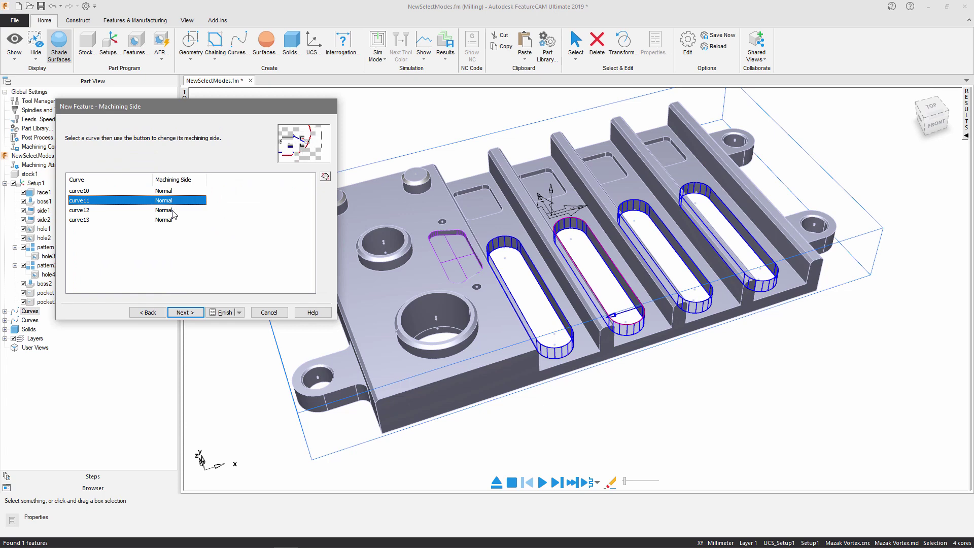
{"action": "left_click", "coordinate": [173, 212]}
{"action": "left_click", "coordinate": [173, 221]}
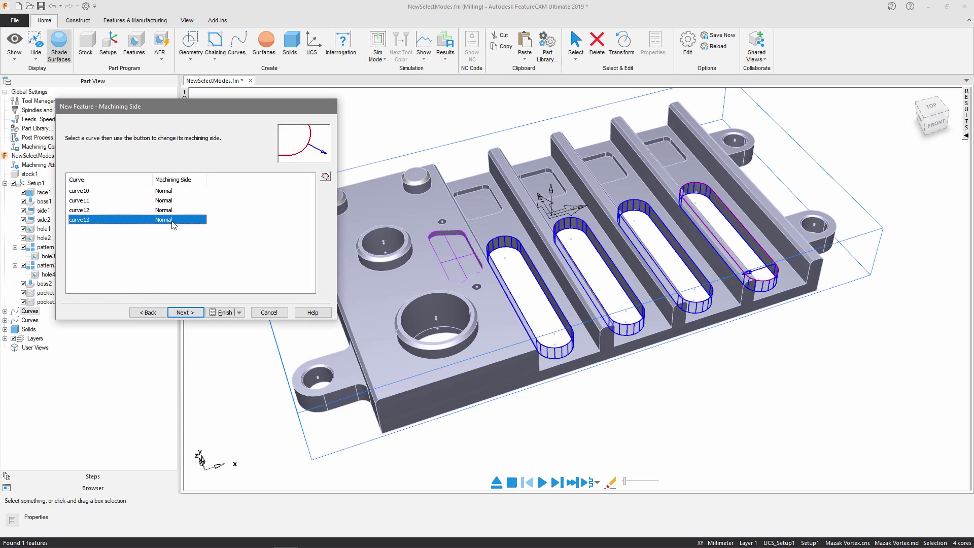
{"action": "left_click", "coordinate": [191, 311]}
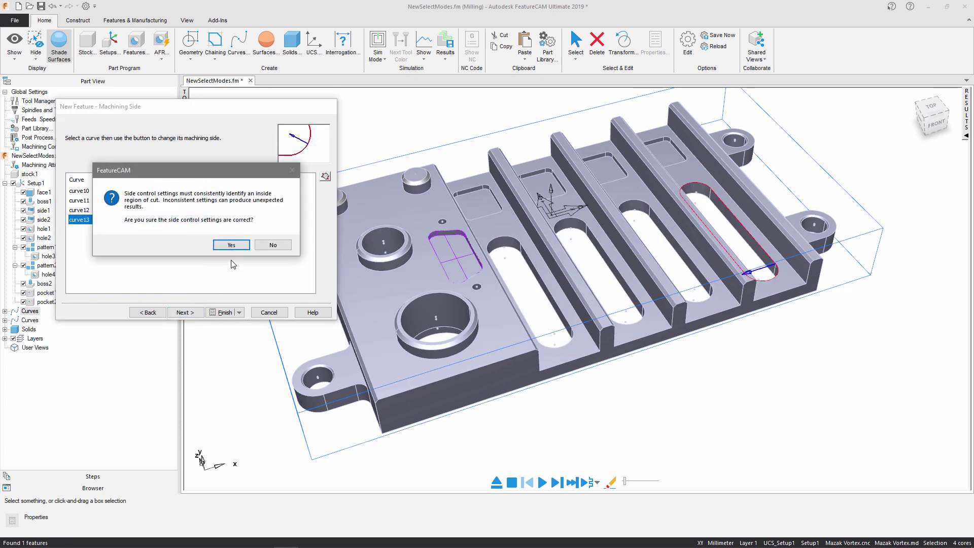
{"action": "left_click", "coordinate": [231, 245]}
{"action": "left_click", "coordinate": [224, 312]}
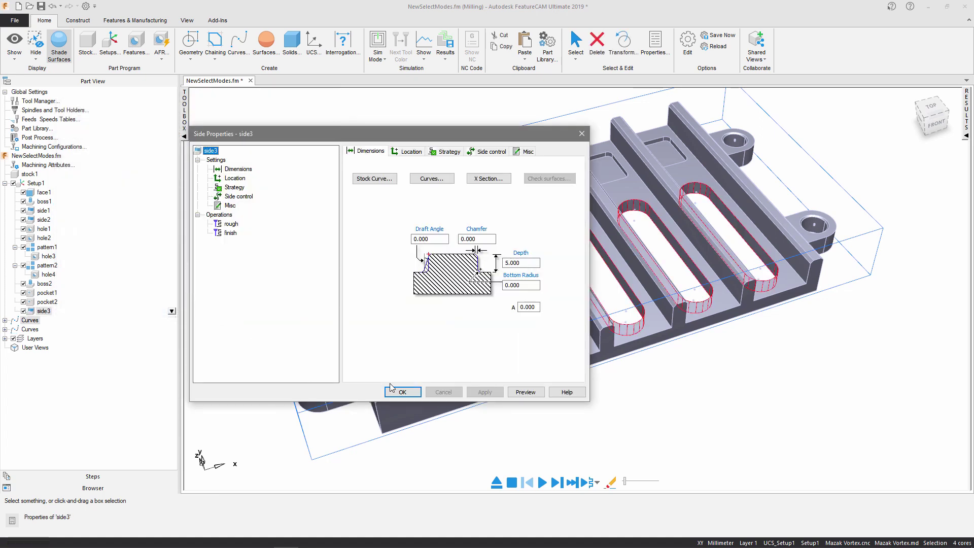
{"action": "left_click", "coordinate": [403, 393]}
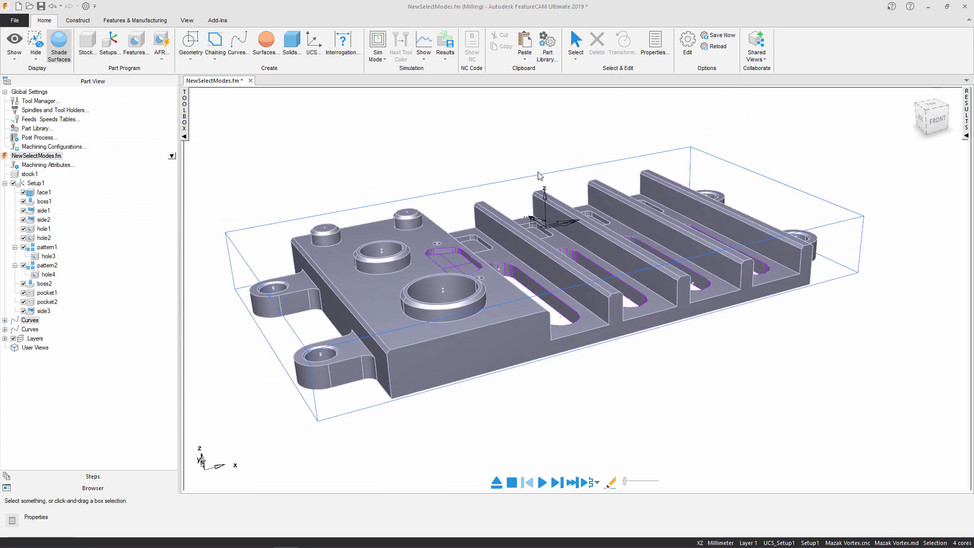
- Run a sped-up 3D cutting simulation of the plate, then rotate the finished part to view its top
{"action": "left_click", "coordinate": [384, 57]}
{"action": "left_click", "coordinate": [397, 130]}
{"action": "left_click", "coordinate": [542, 482]}
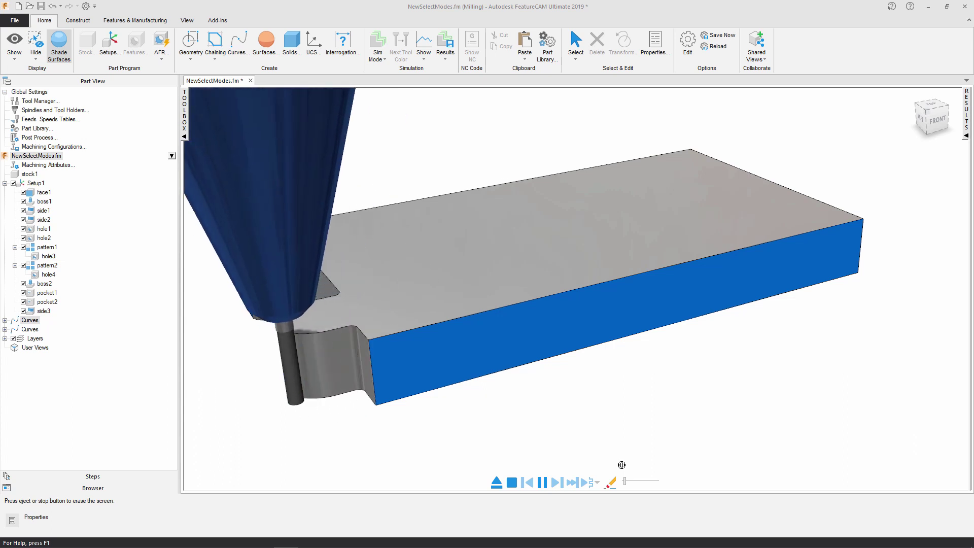
{"action": "left_click_drag", "start_coordinate": [625, 482], "coordinate": [641, 480]}
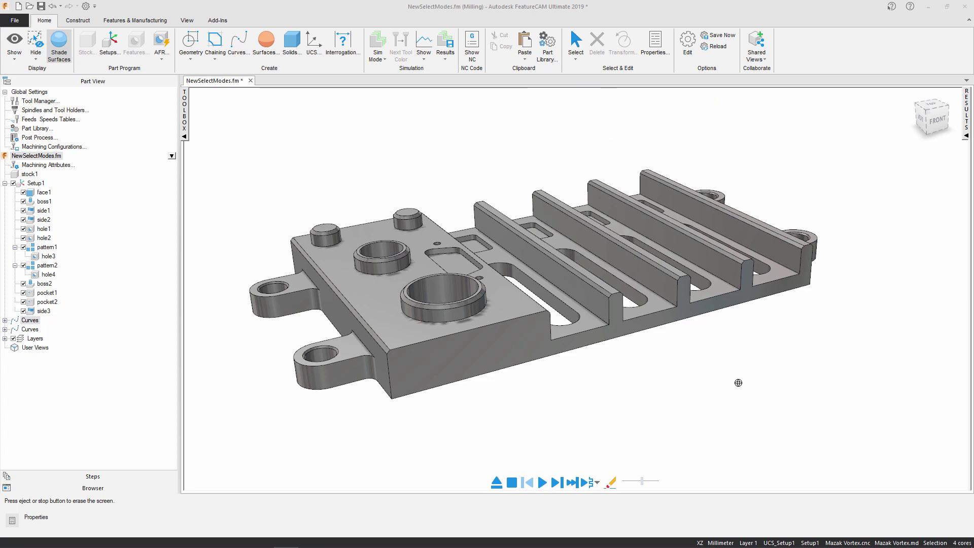
{"action": "middle_click_drag", "start_coordinate": [716, 262], "coordinate": [700, 295]}
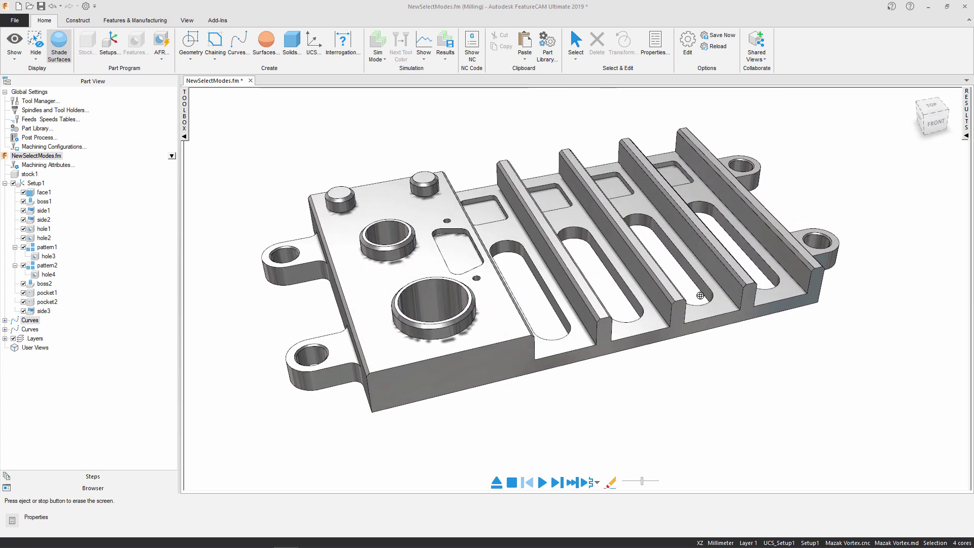